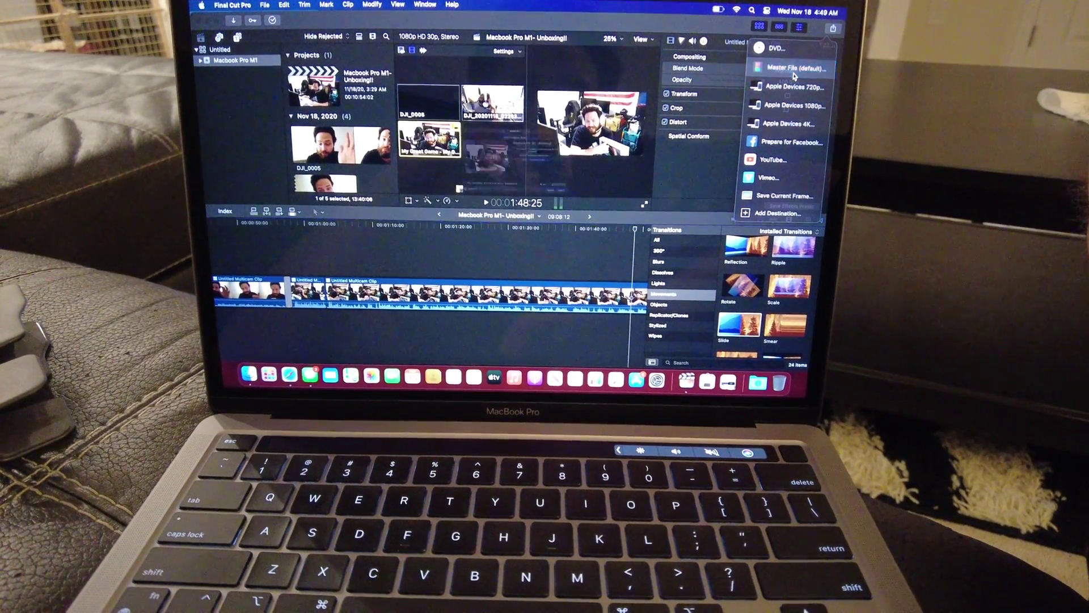
Step: Open the Master File export settings from the Share menu
{"action": "left_click", "coordinate": [793, 69]}
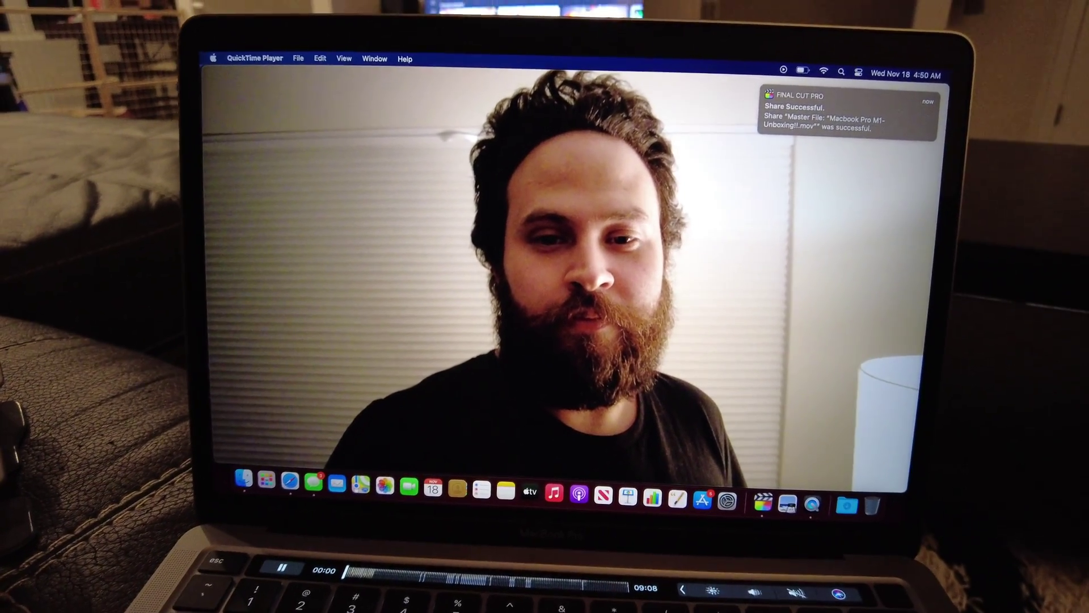
Step: Start playback of the exported unboxing .mov file
{"action": "key", "text": "space"}
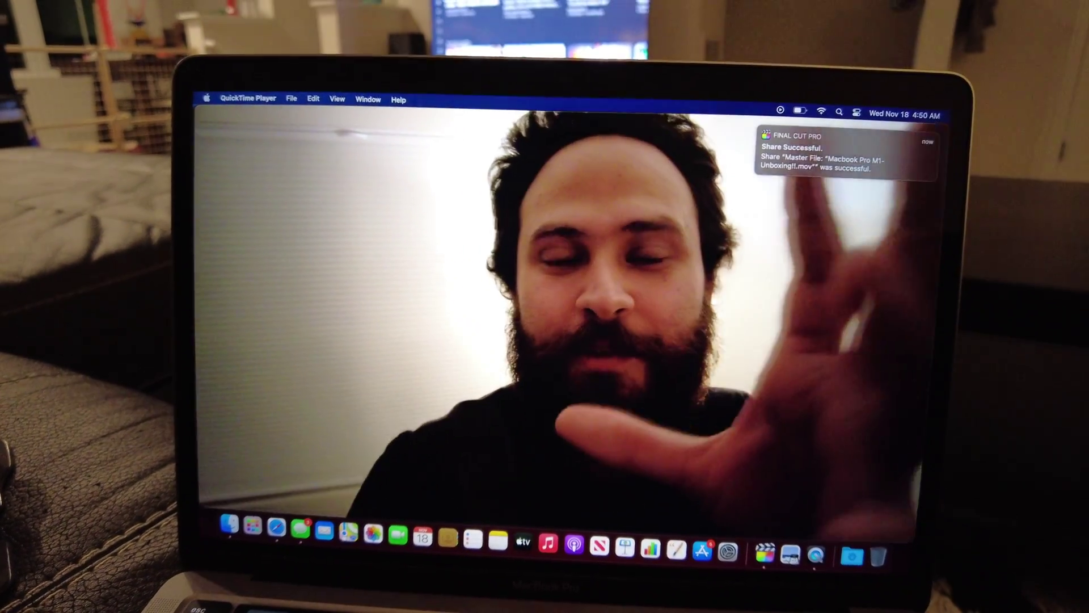